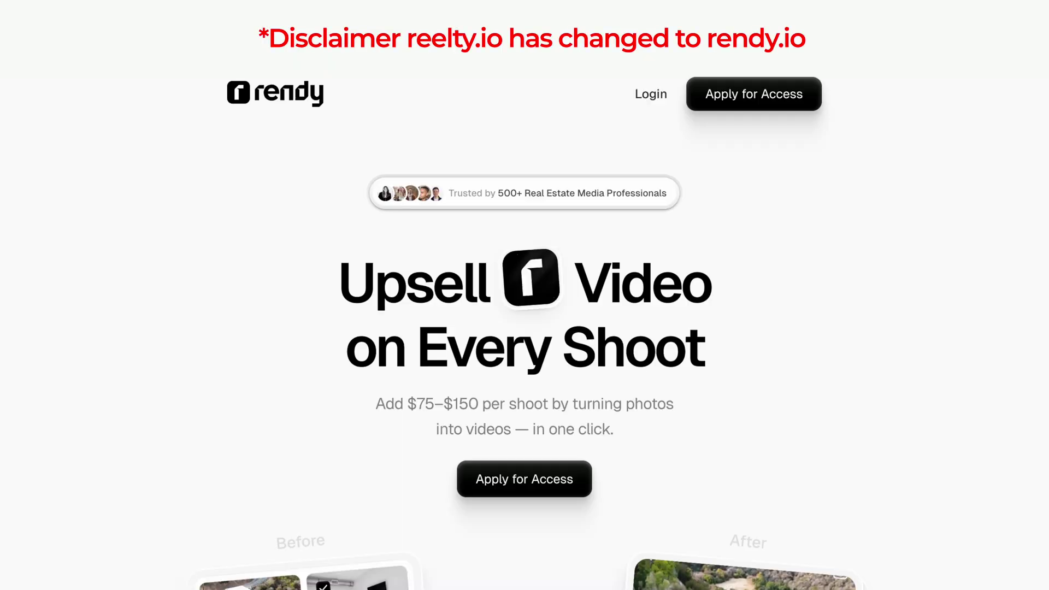
Step: Scroll down and across the rendy.io landing page to review its content
scroll(525, 328, "down", 10)
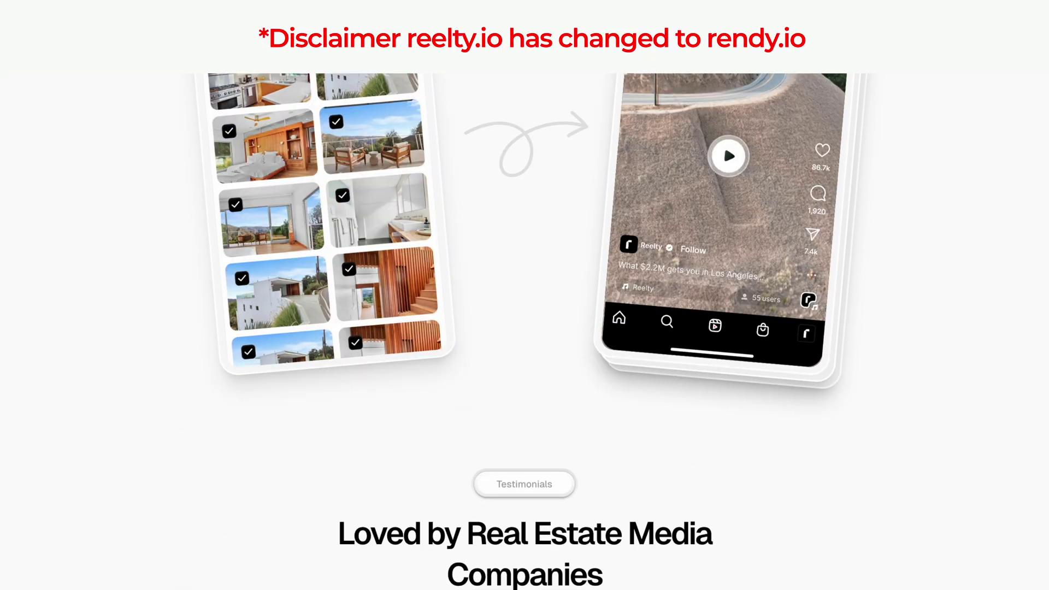
scroll(525, 327, "down", 8)
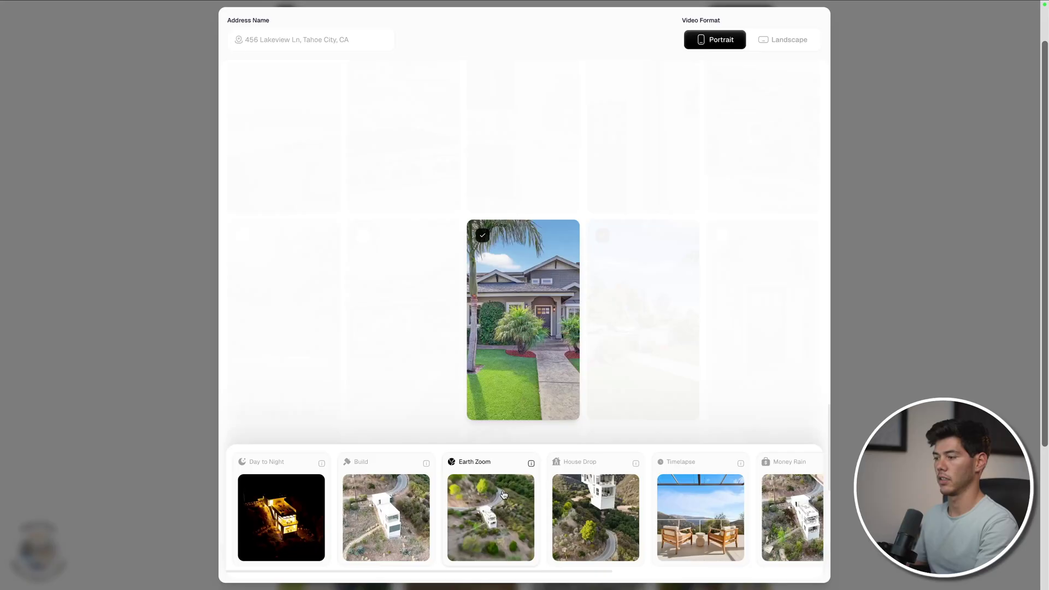
scroll(499, 493, "right", 5)
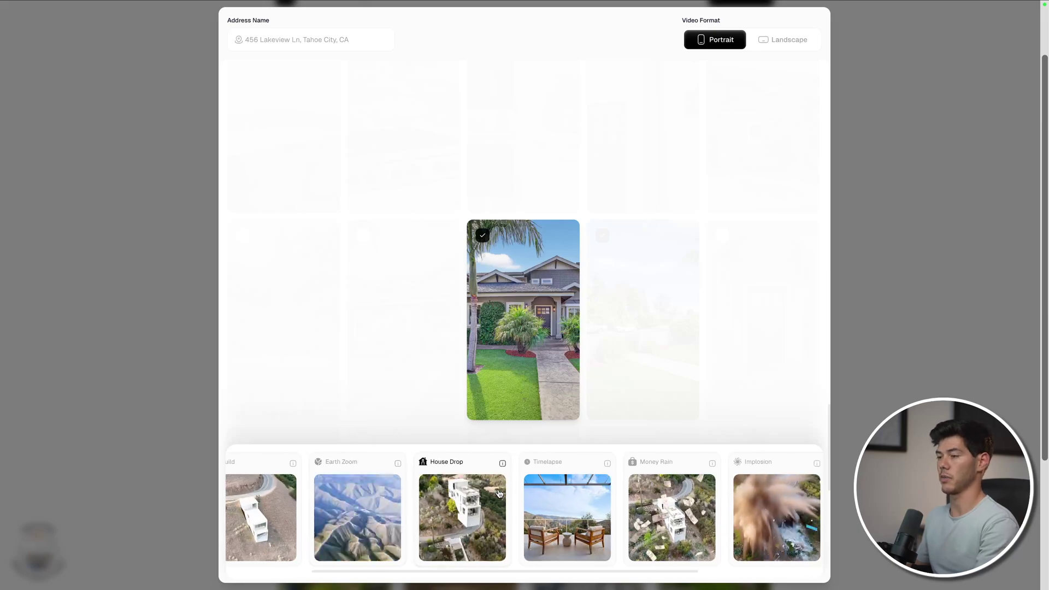
scroll(499, 493, "right", 2)
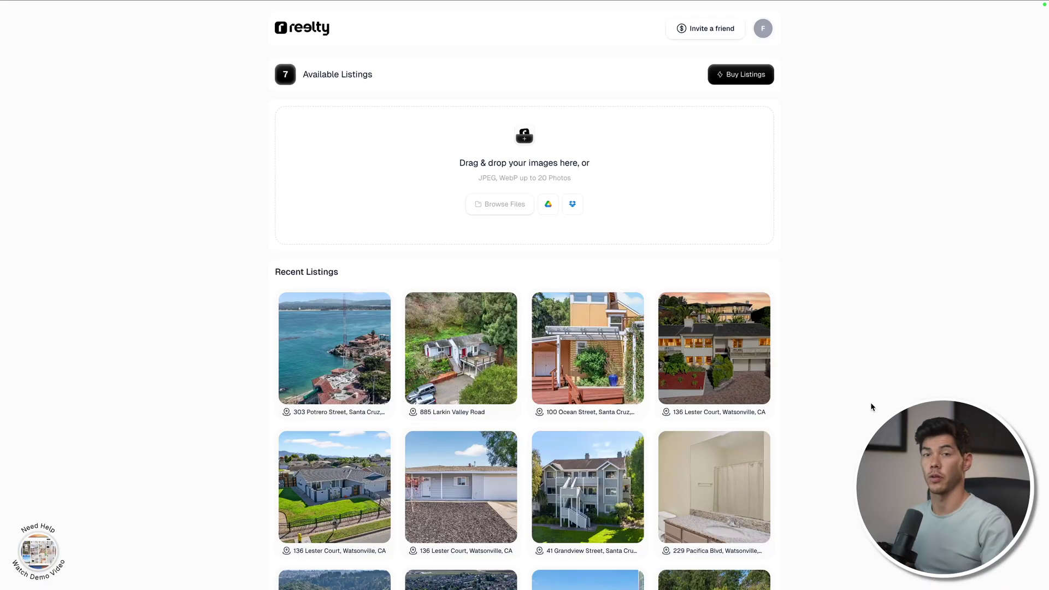
Step: Browse for listing photos and open the 216 Martin folder in Downloads
scroll(854, 392, "down", 3)
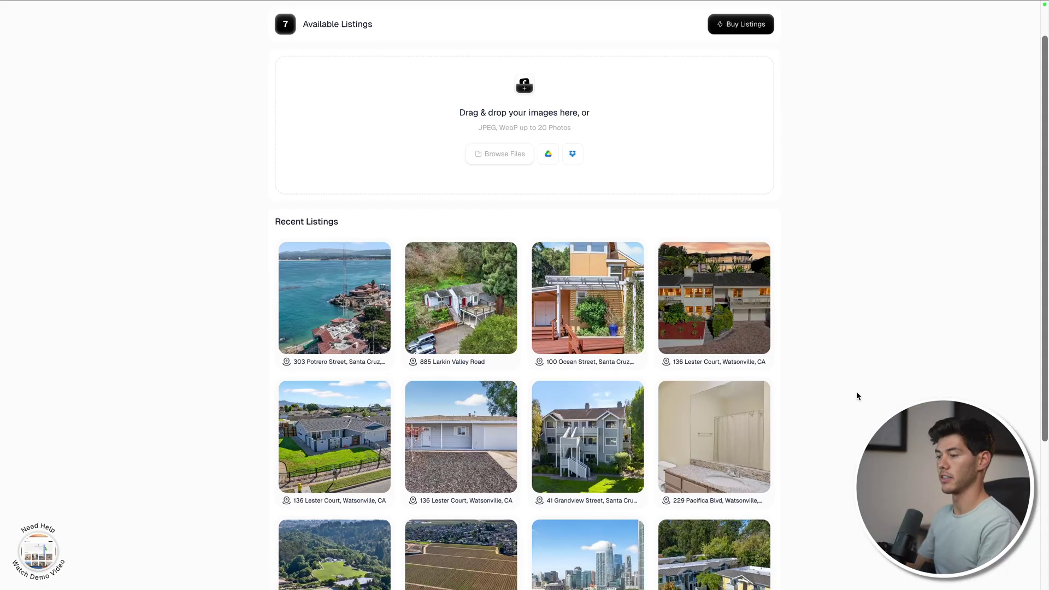
scroll(857, 392, "down", 3)
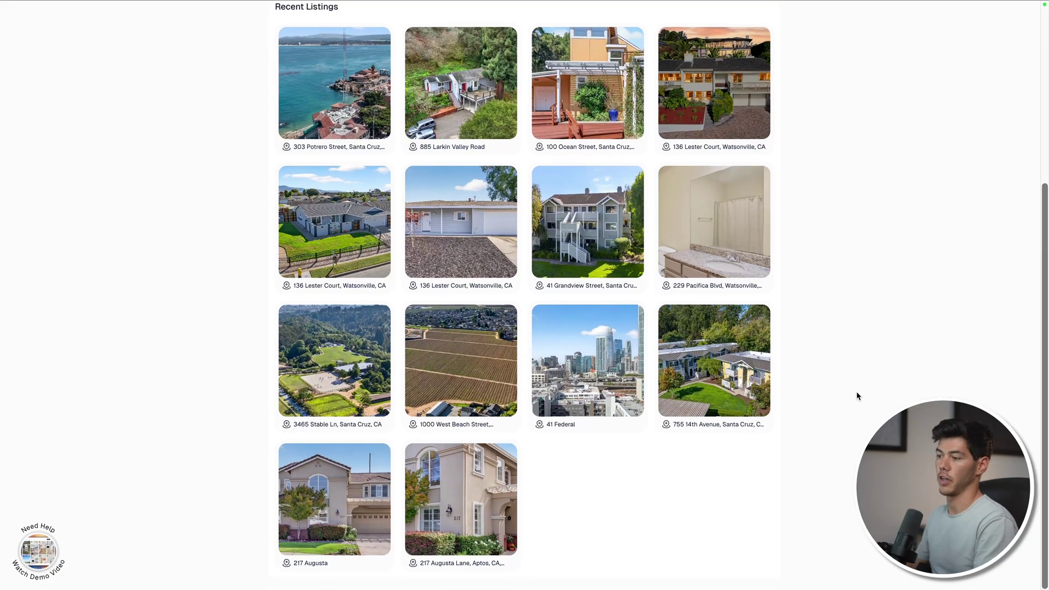
scroll(857, 392, "up", 5)
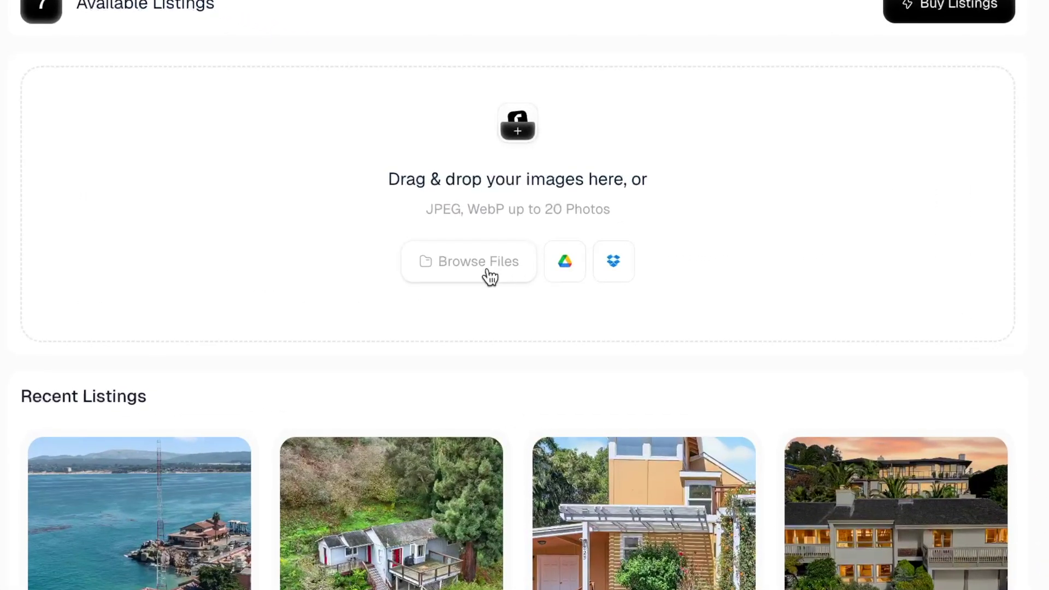
left_click(491, 276)
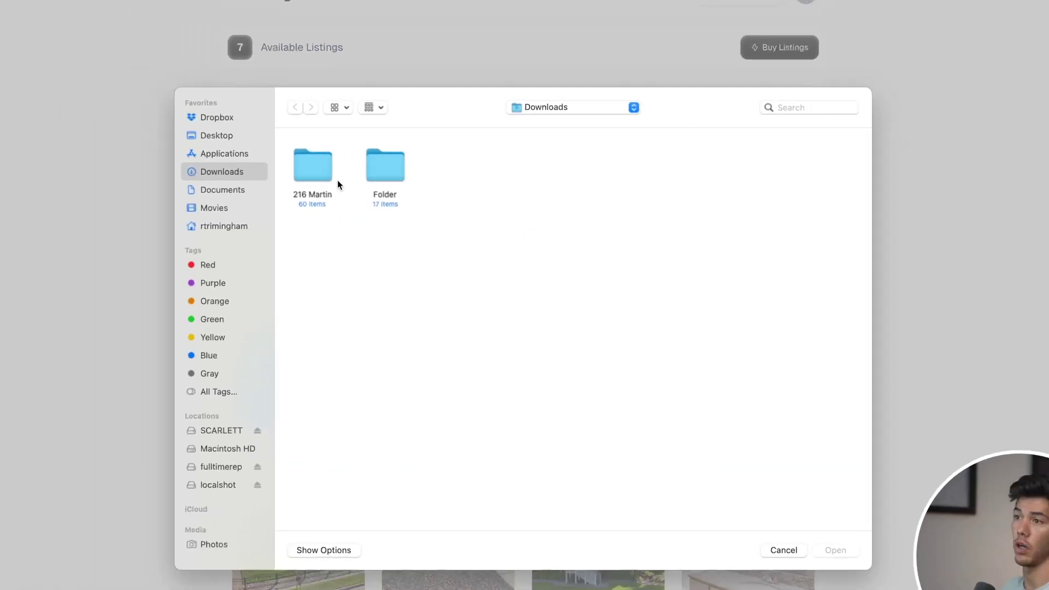
double_click(348, 157)
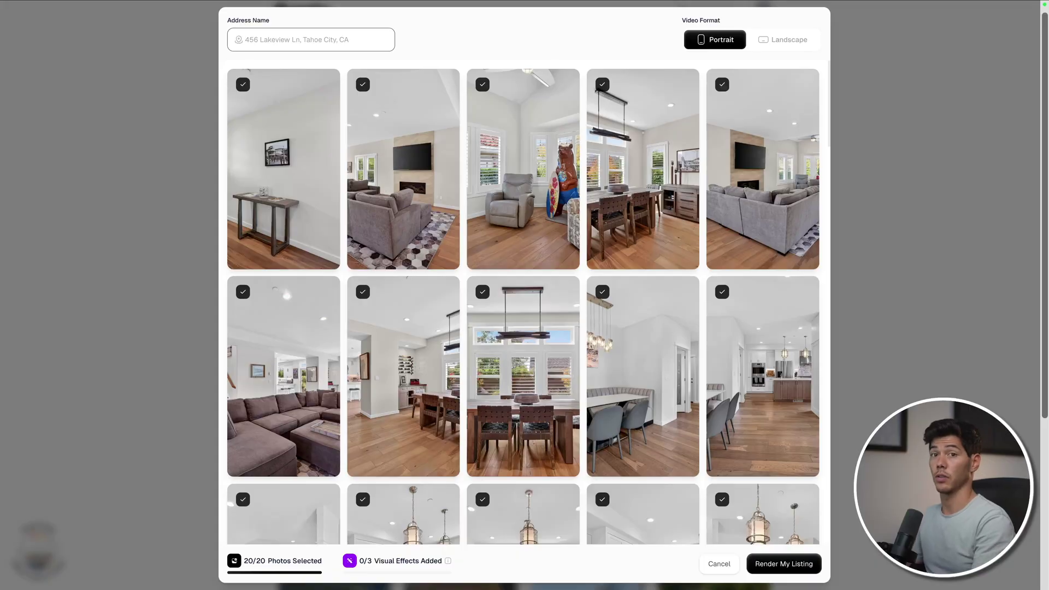
Step: Scroll the photo grid and try the Landscape video format
scroll(733, 388, "down", 10)
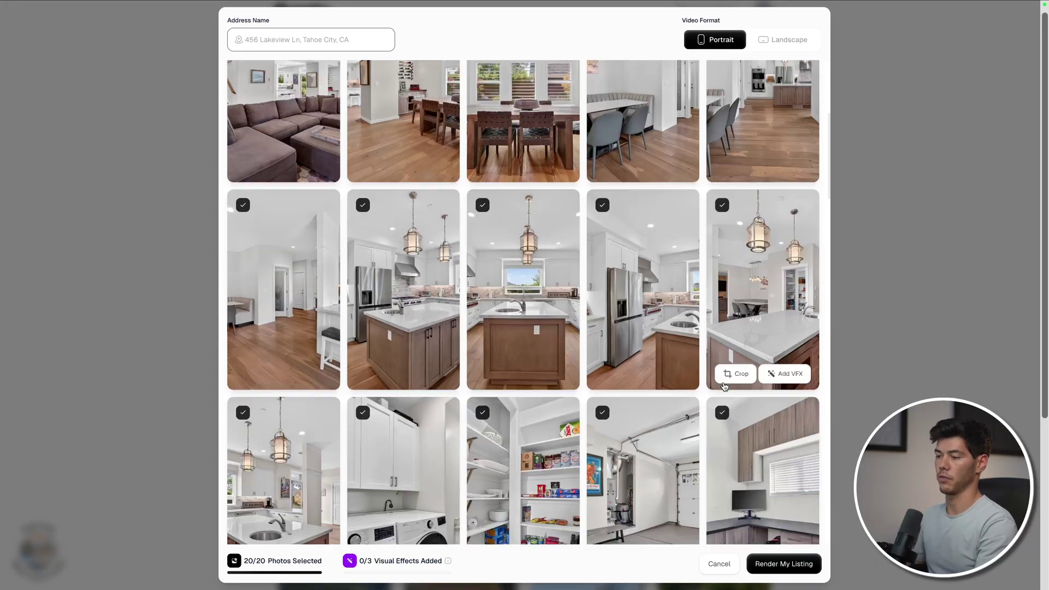
scroll(725, 387, "up", 10)
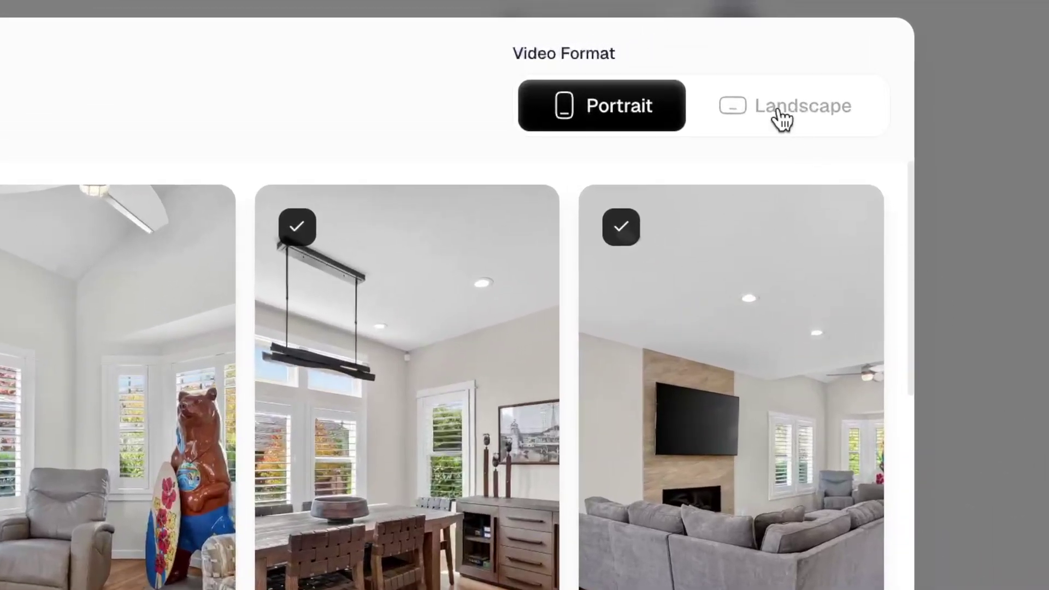
left_click(781, 111)
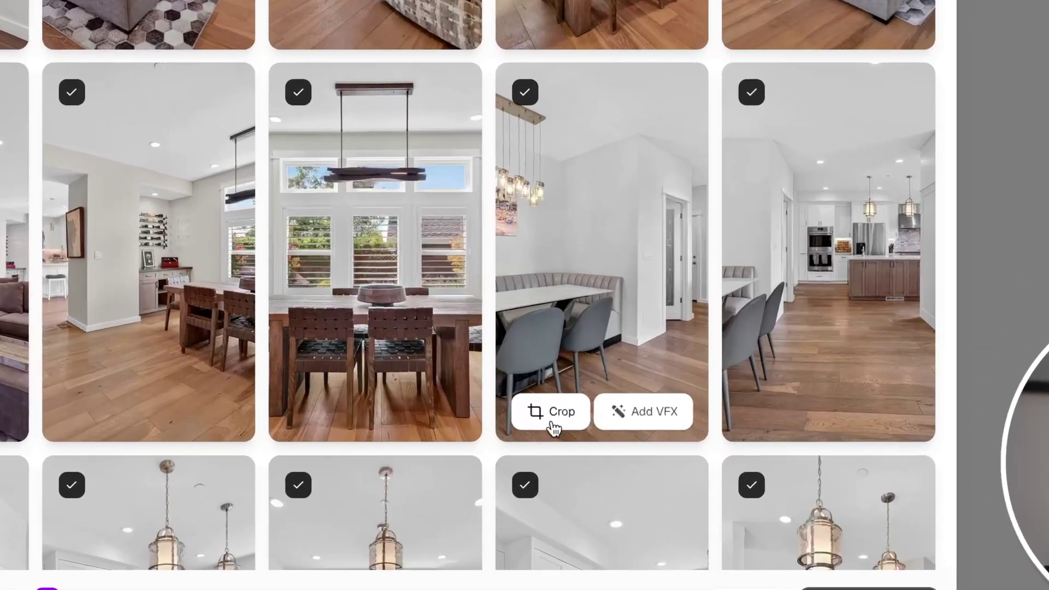
Step: Shift the dining-nook photo within its crop frame to keep a different area
left_click(616, 461)
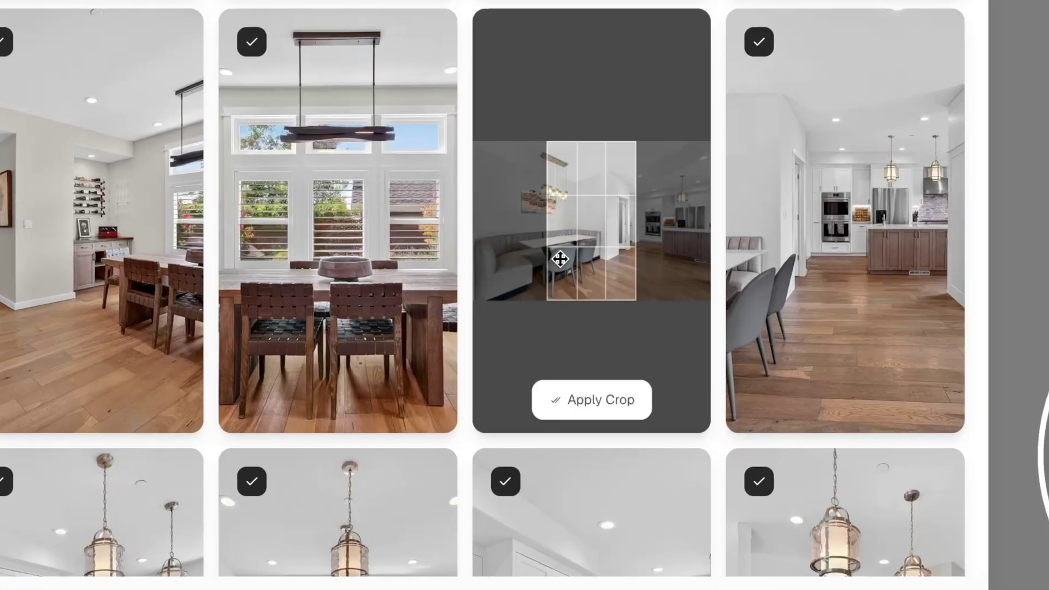
left_click_drag(627, 393, 644, 394)
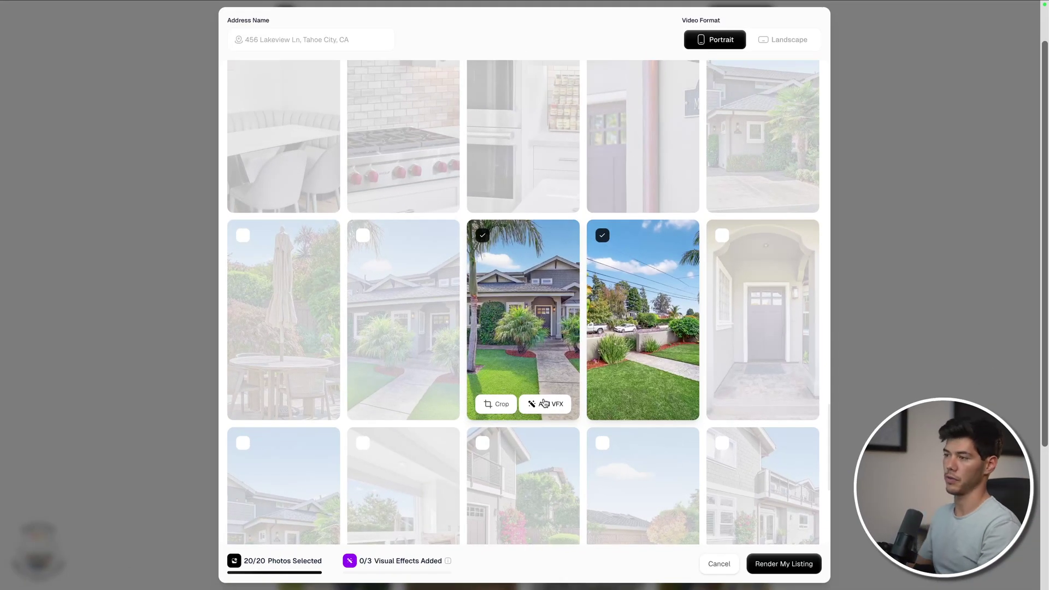
left_click(545, 403)
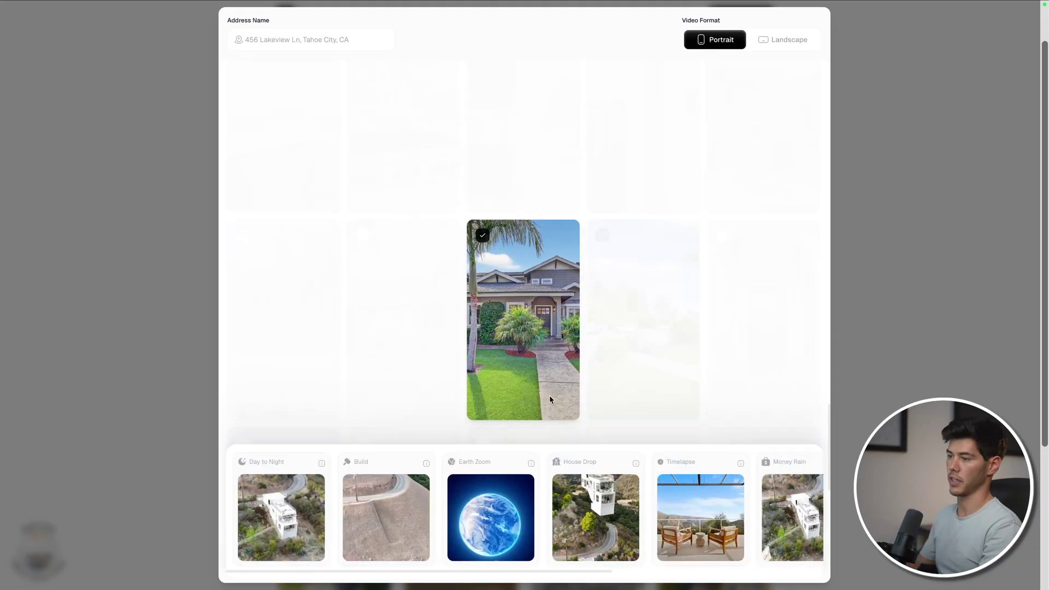
Step: Give the front-yard photo the House Drop effect and render the 20-photo, 3-VFX Portrait listing
left_click(499, 494)
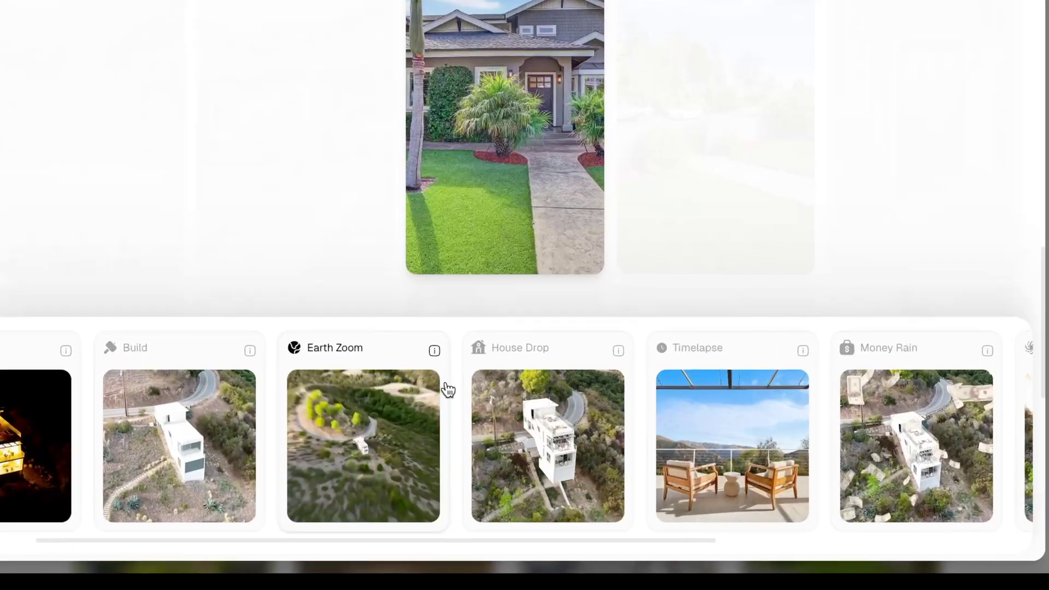
left_click(492, 493)
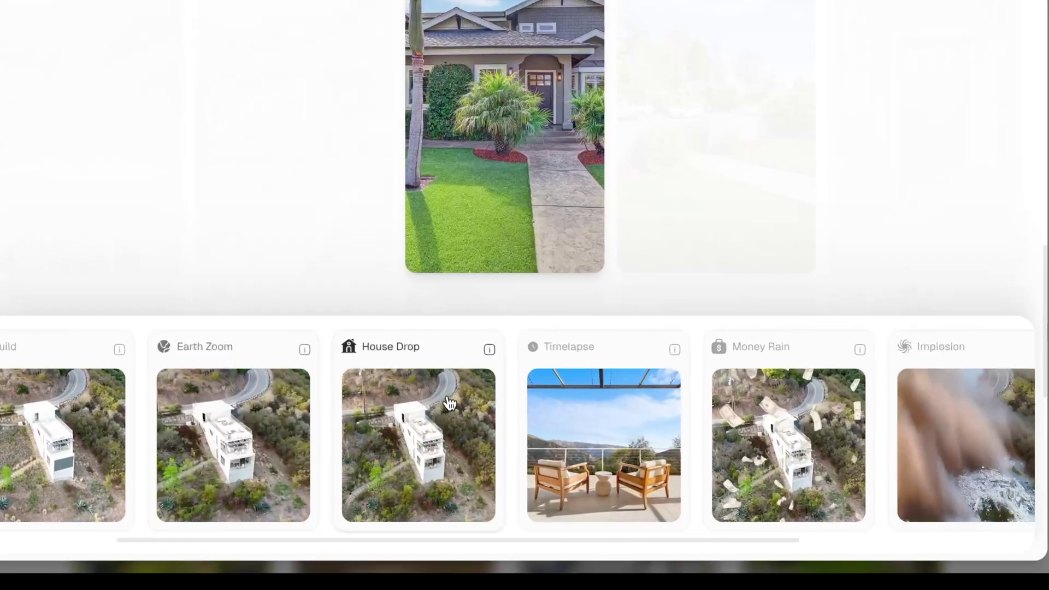
scroll(437, 401, "right", 6)
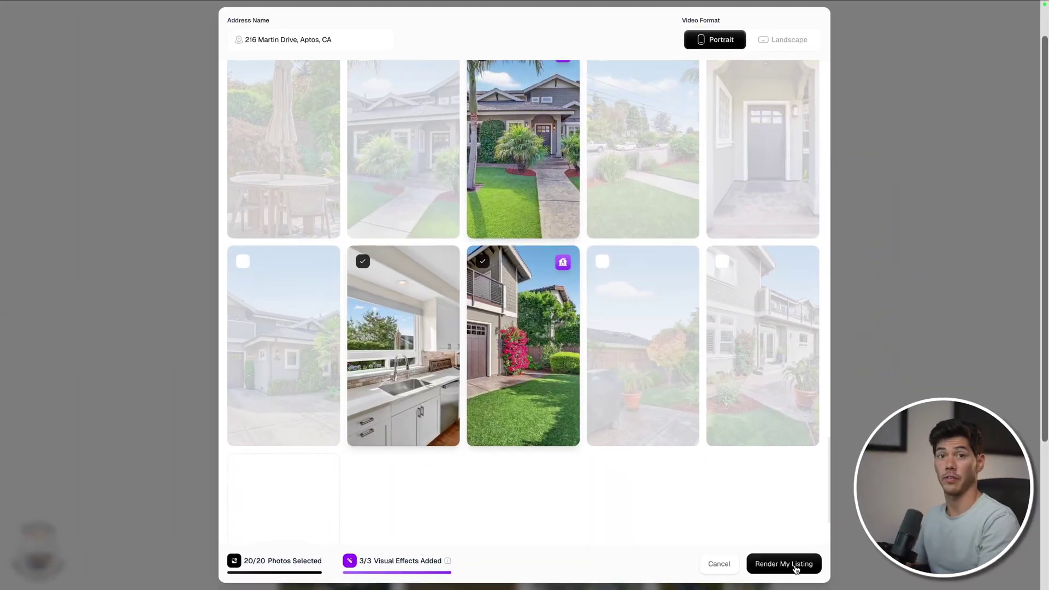
left_click(795, 566)
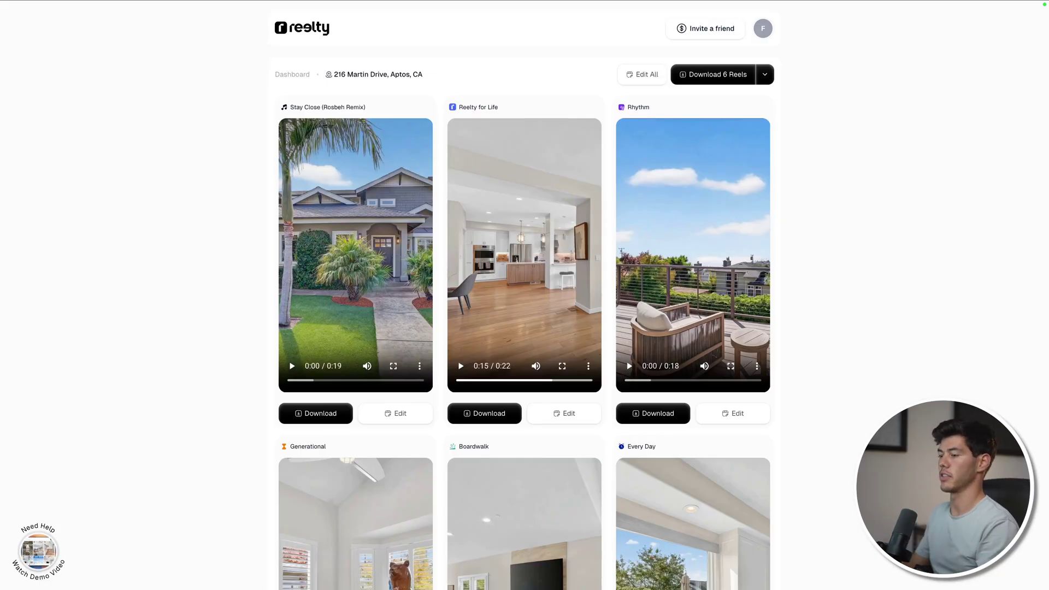
scroll(828, 461, "down", 3)
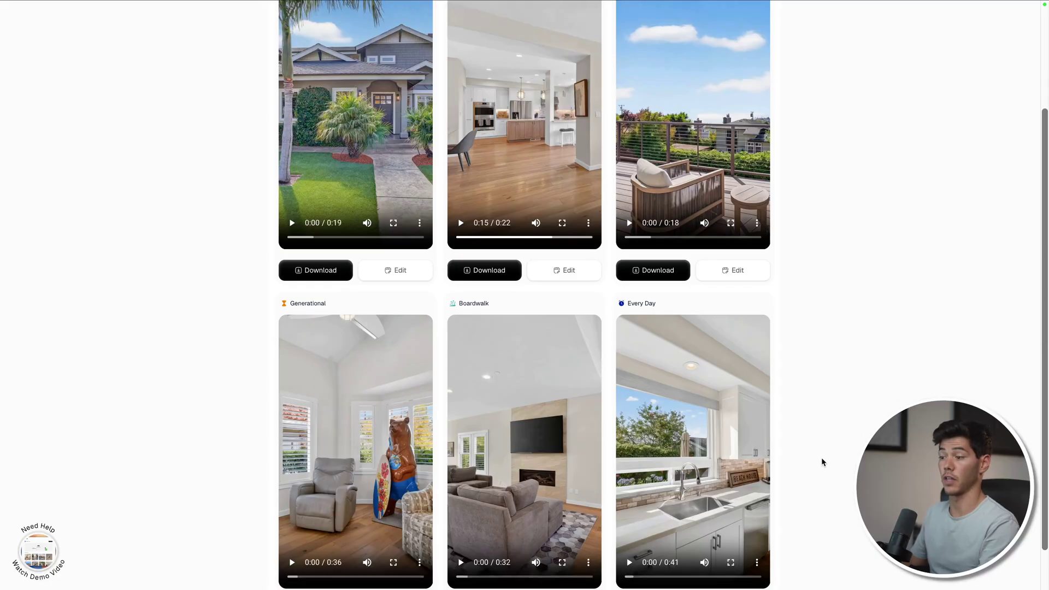
scroll(825, 462, "up", 1)
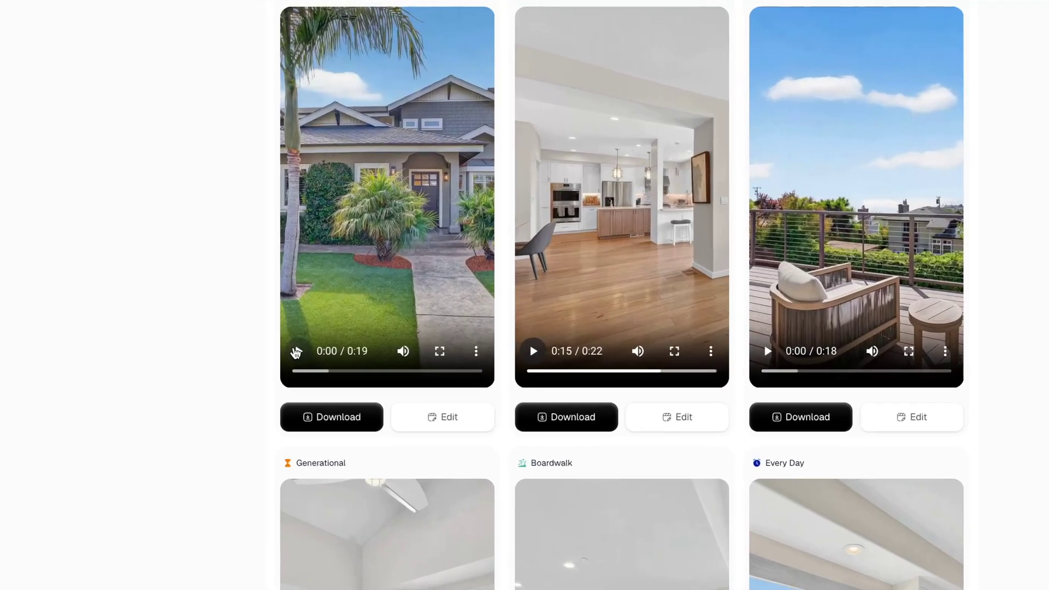
left_click(292, 253)
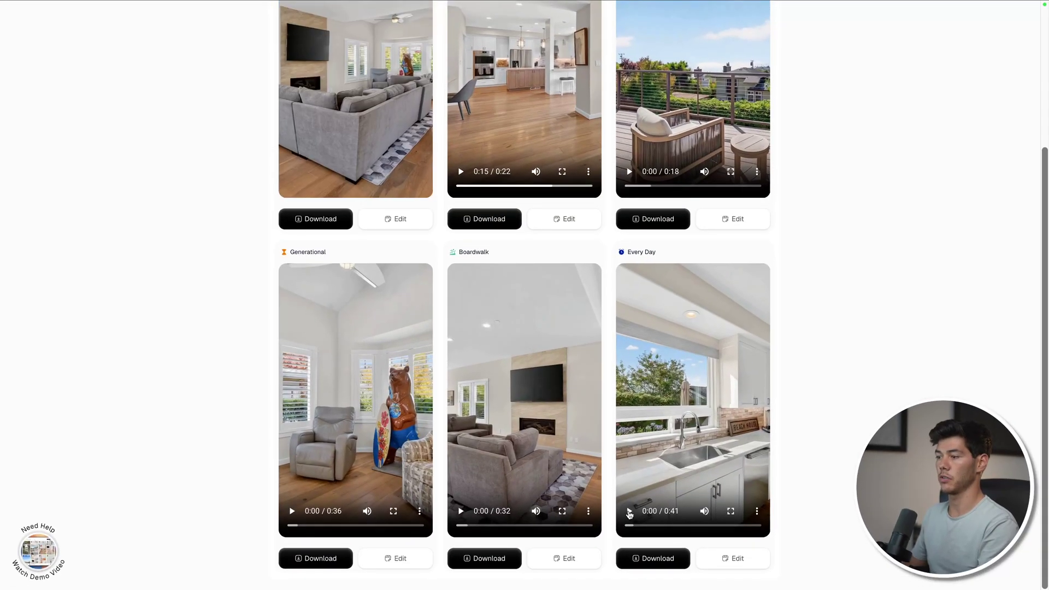
left_click(629, 512)
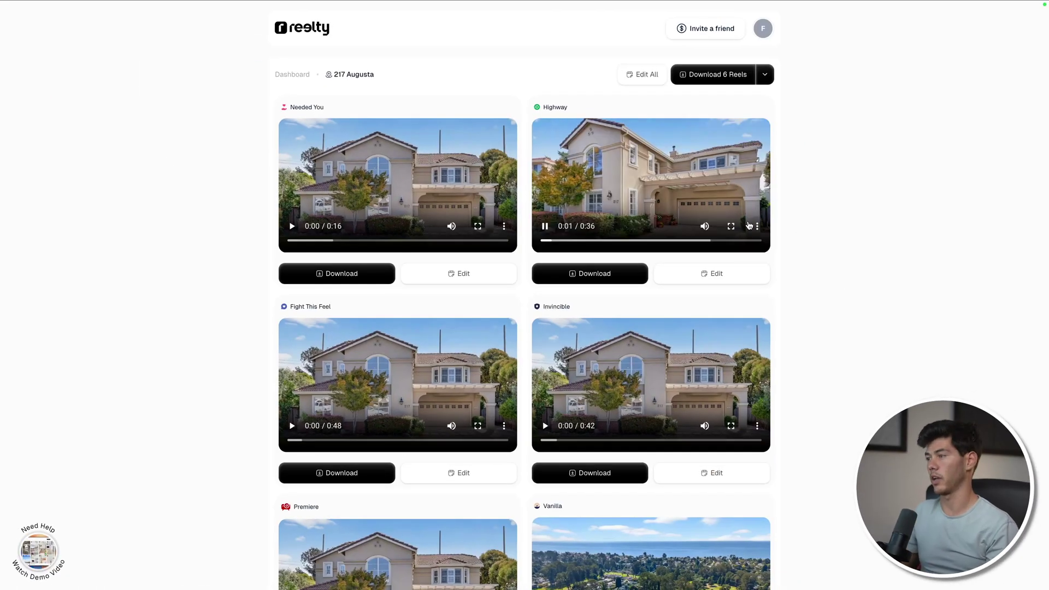
Step: Watch the Highway and More Energy reels in full screen
left_click(729, 230)
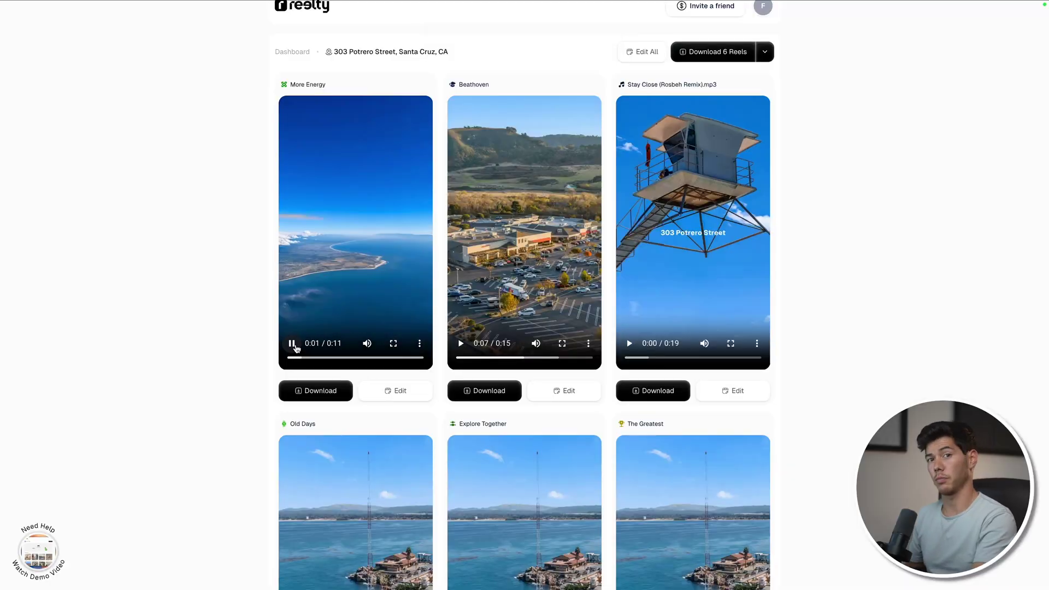
left_click(393, 344)
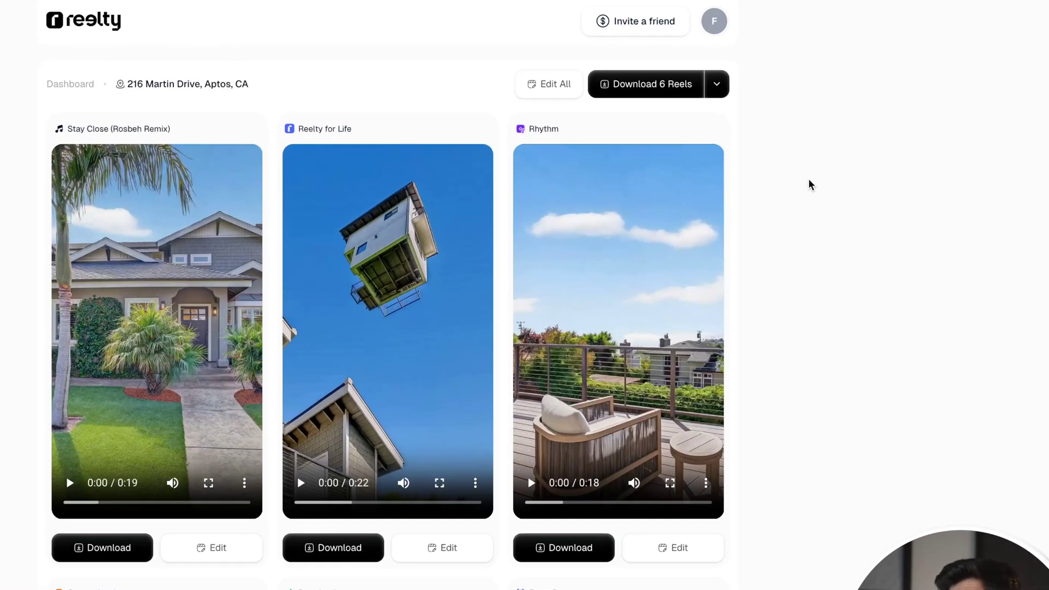
Step: Reorder all reels with the sunset clip second and night exterior third, then check branding
left_click(552, 83)
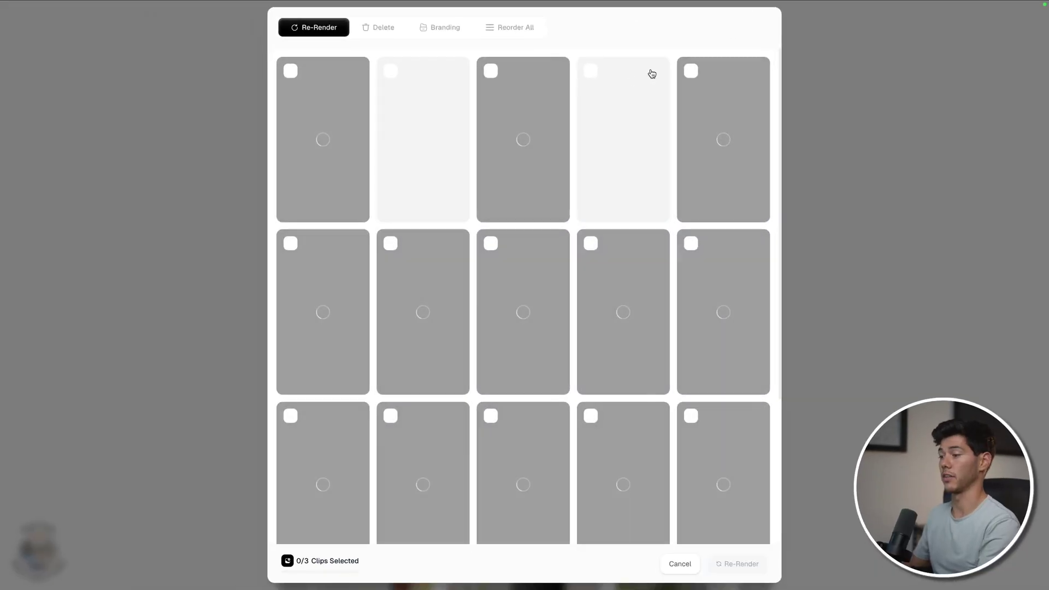
left_click(515, 27)
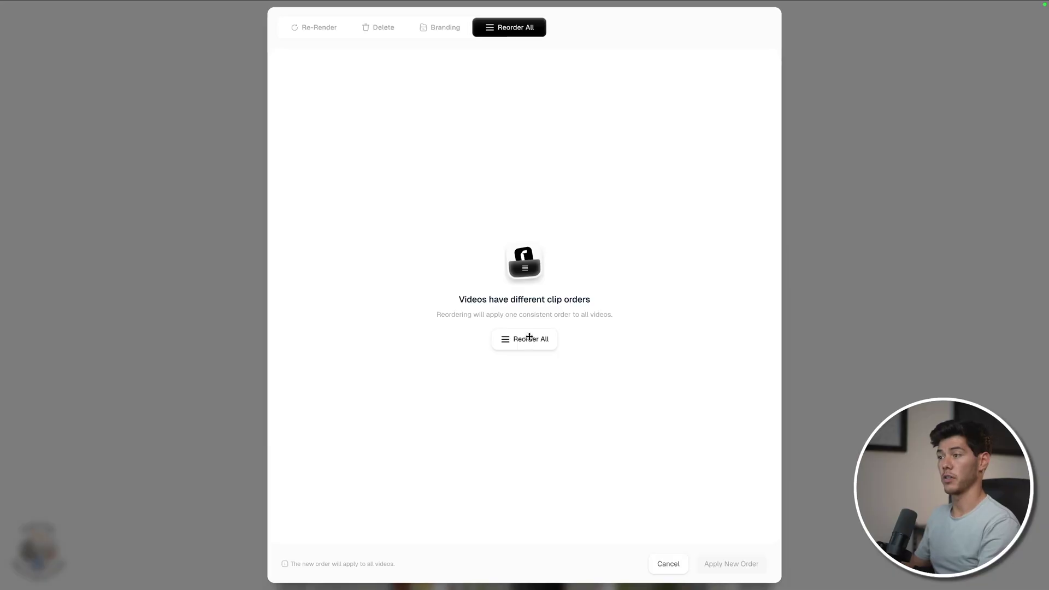
left_click(530, 340)
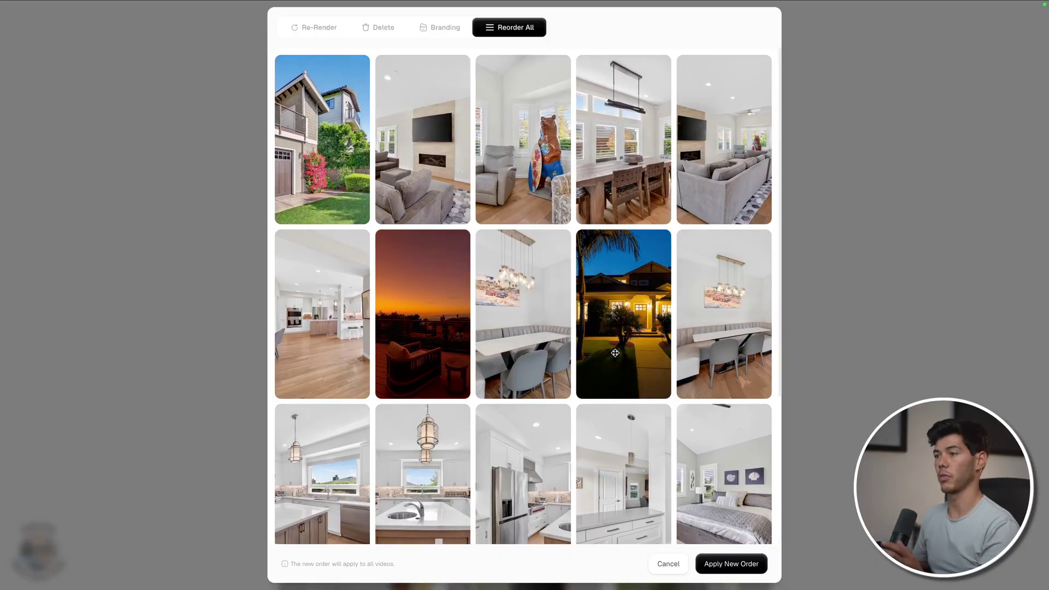
left_click_drag(437, 328, 322, 140)
left_click_drag(618, 295, 339, 143)
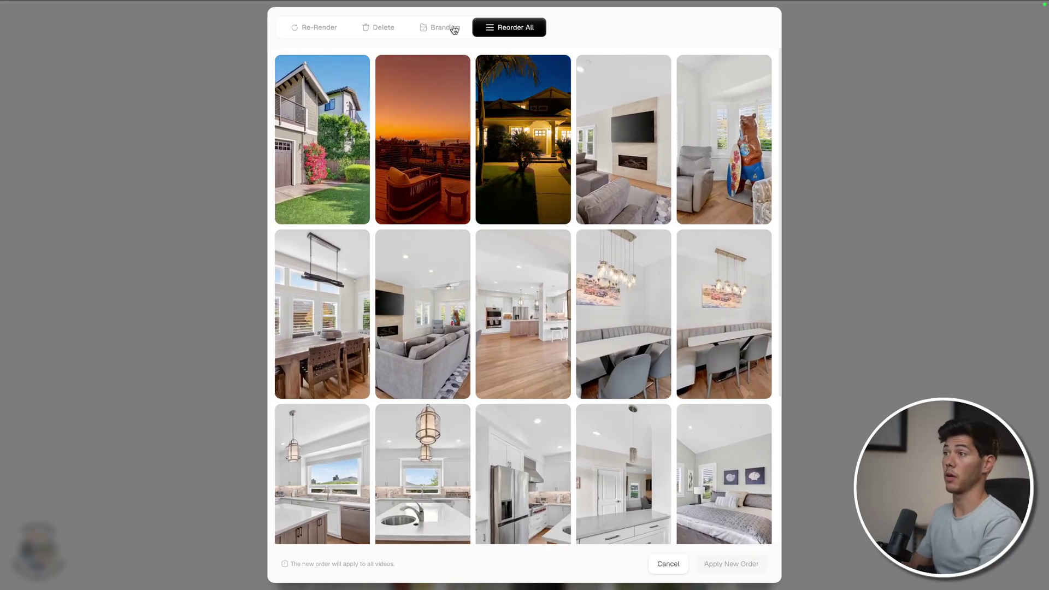
left_click(451, 28)
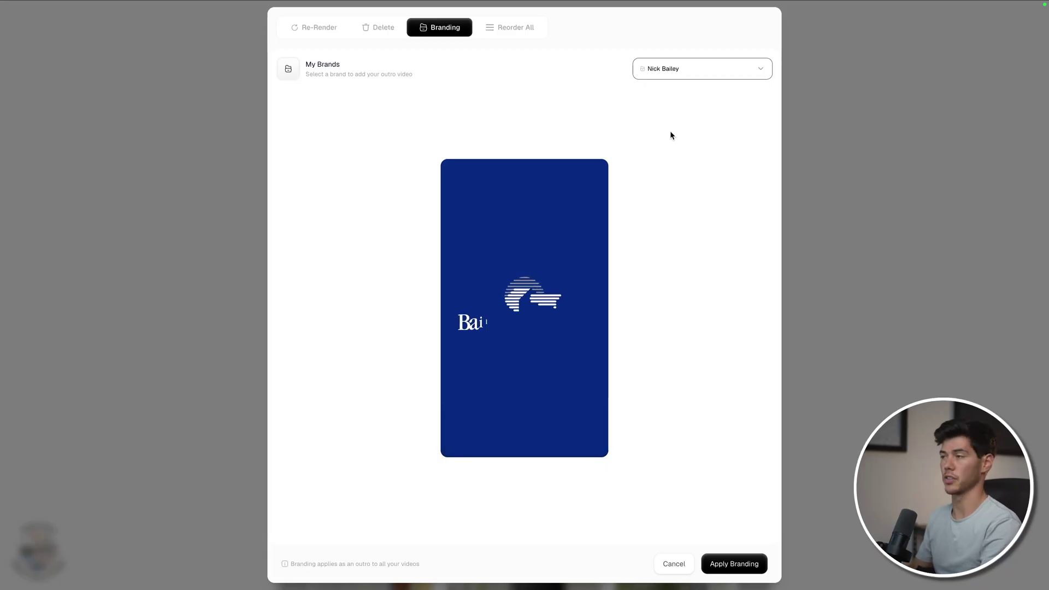
left_click(318, 32)
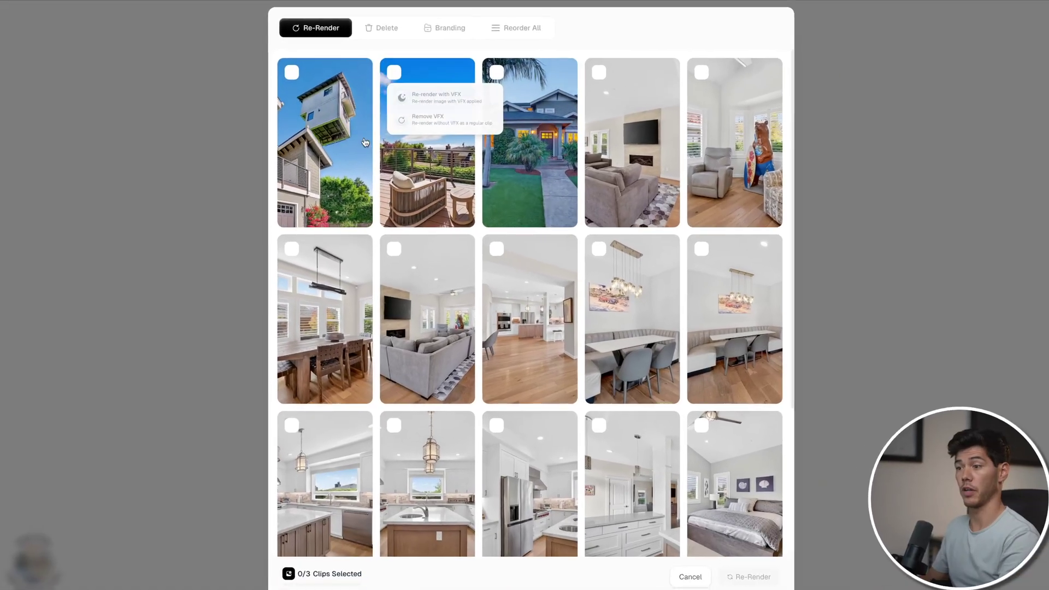
Step: Tick the opening exterior clip with the garage and pink flowers for re-rendering
mouse_move(770, 404)
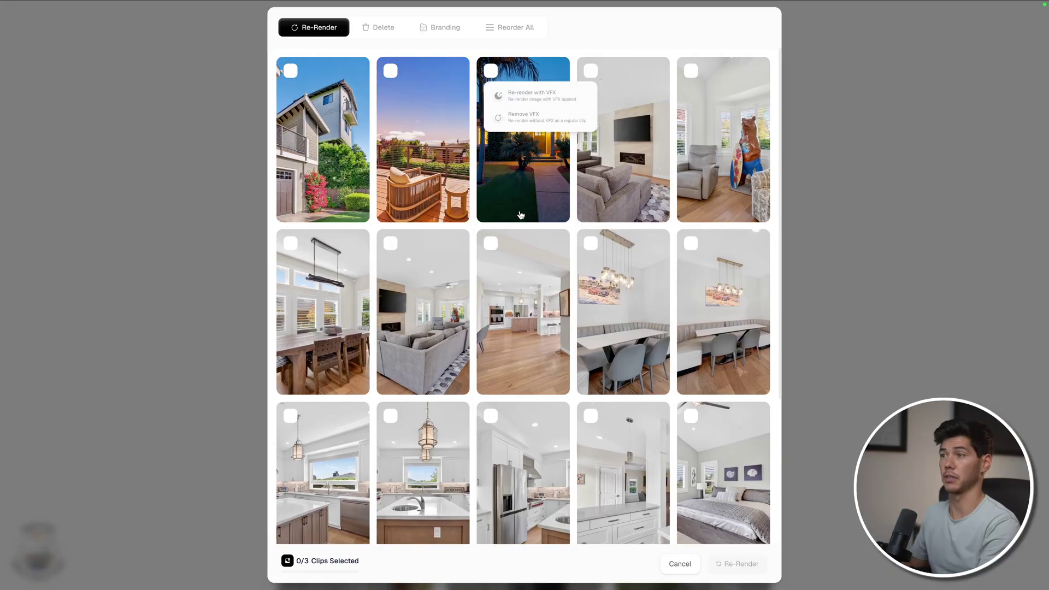
scroll(520, 215, "down", 2)
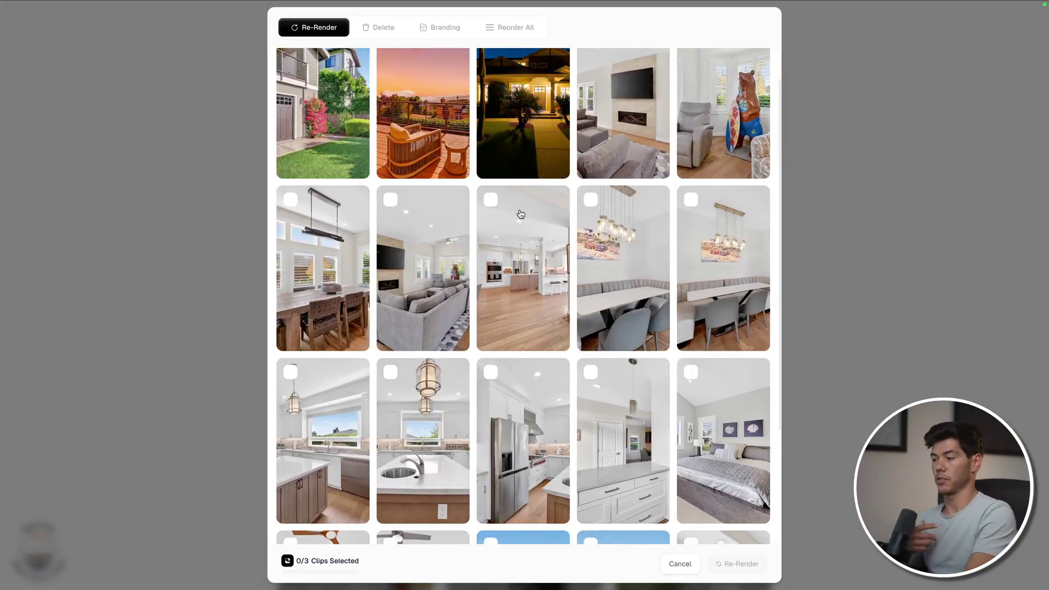
scroll(521, 214, "up", 1)
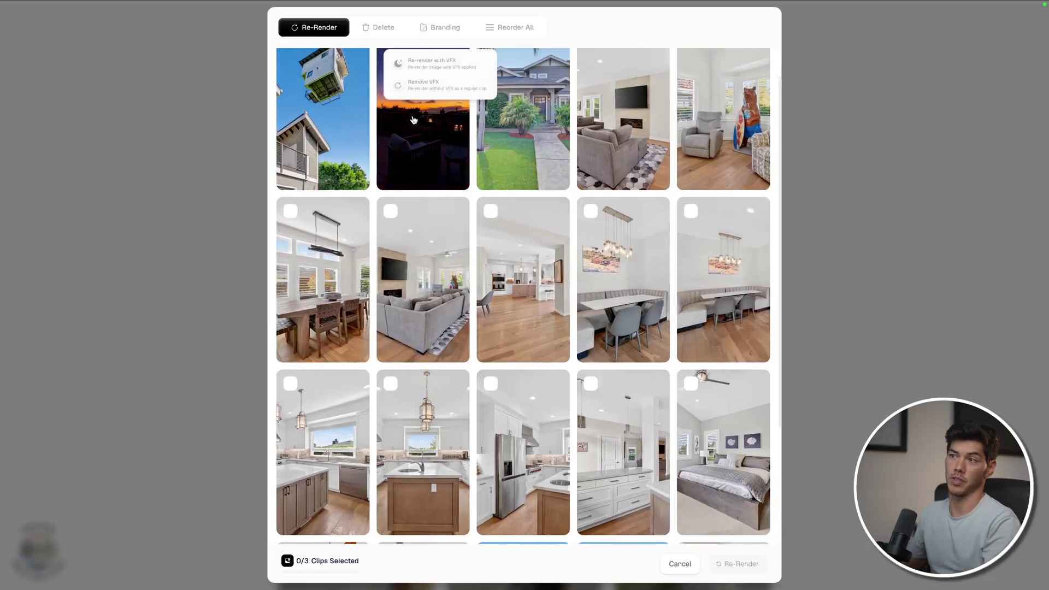
left_click(290, 69)
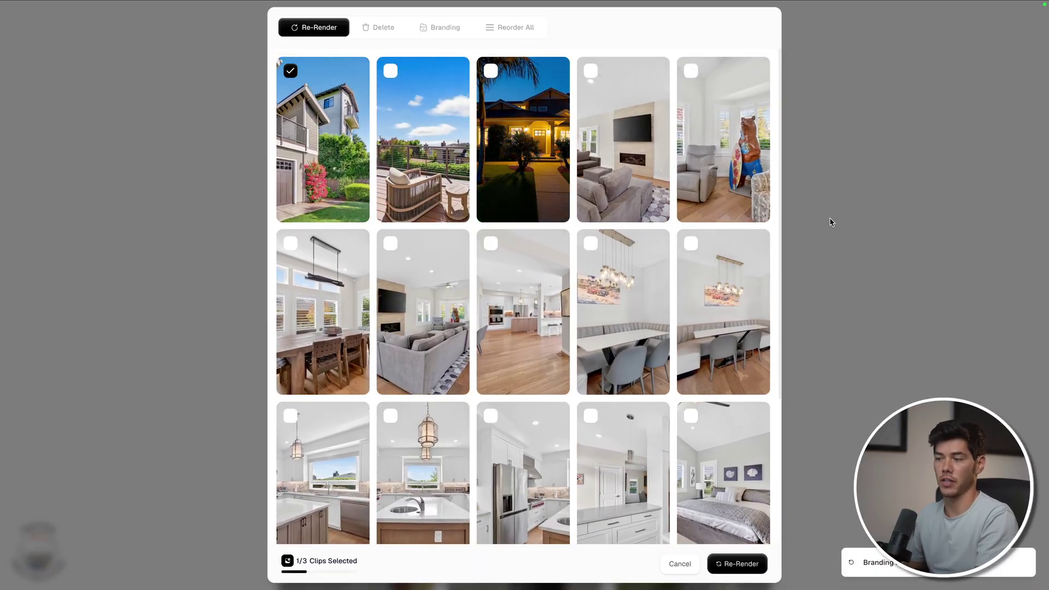